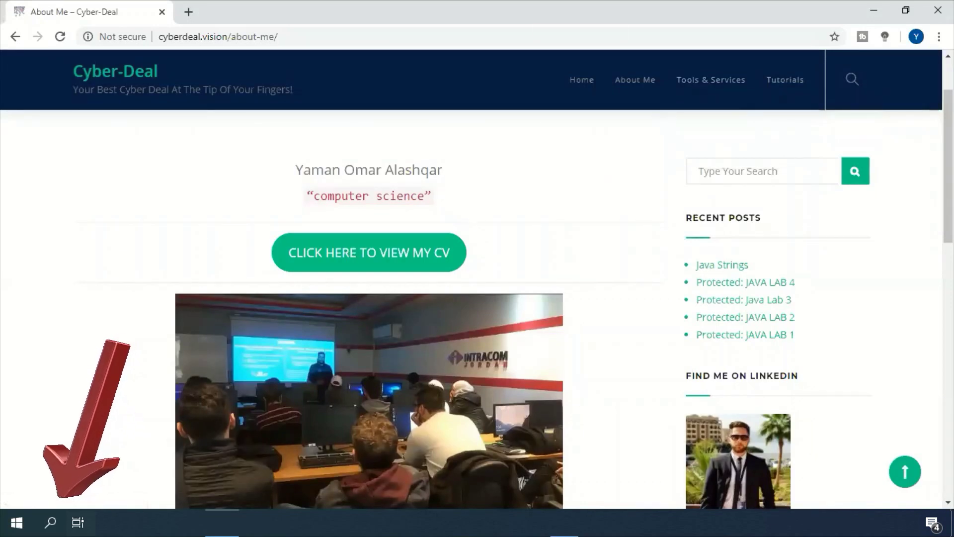
Set visual effects to Custom, keeping only thumbnails, smooth font edges and smooth-scroll list boxes
click(3, 521)
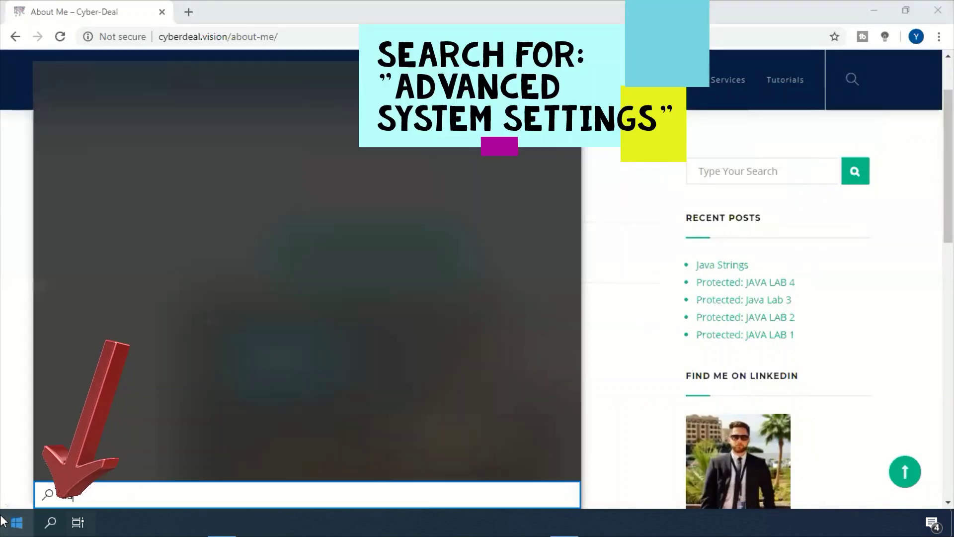
text(adv)
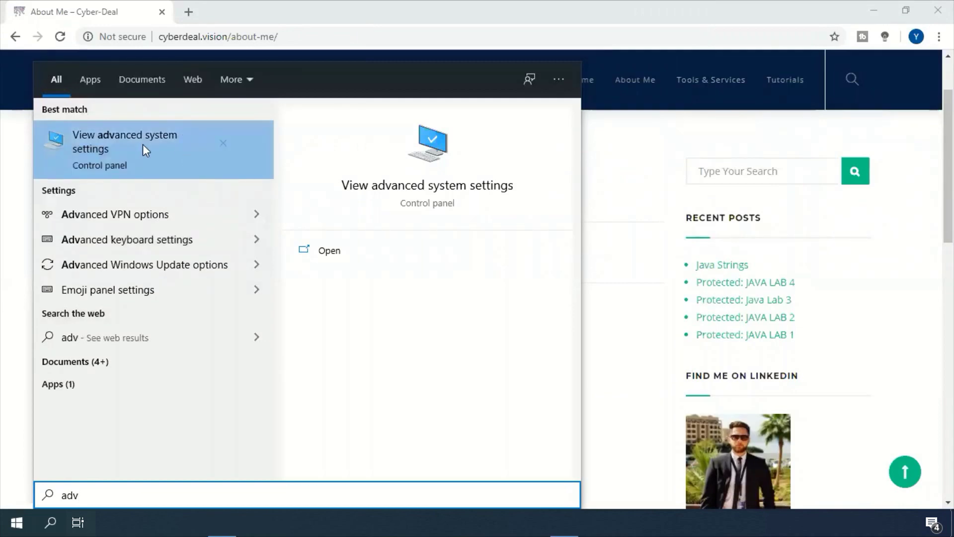
click(147, 145)
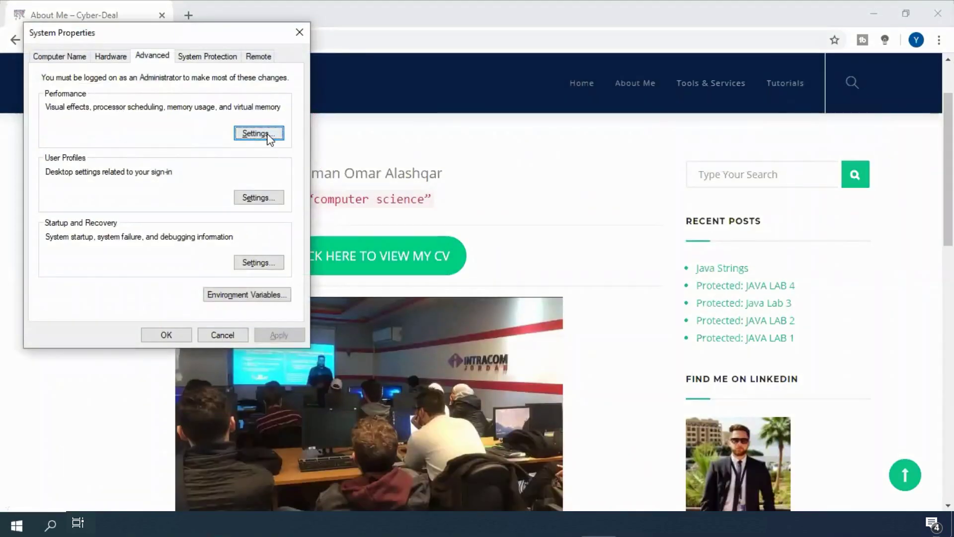
click(267, 134)
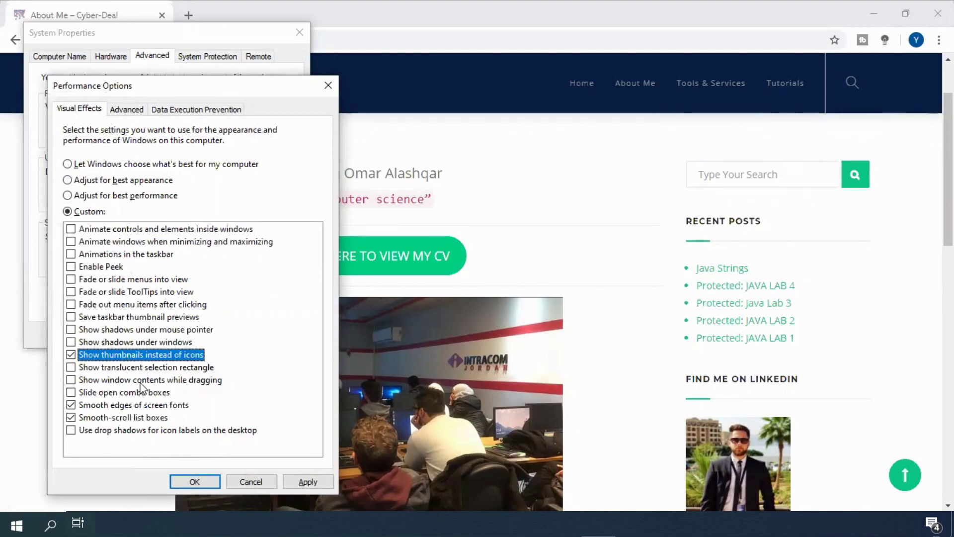
click(177, 475)
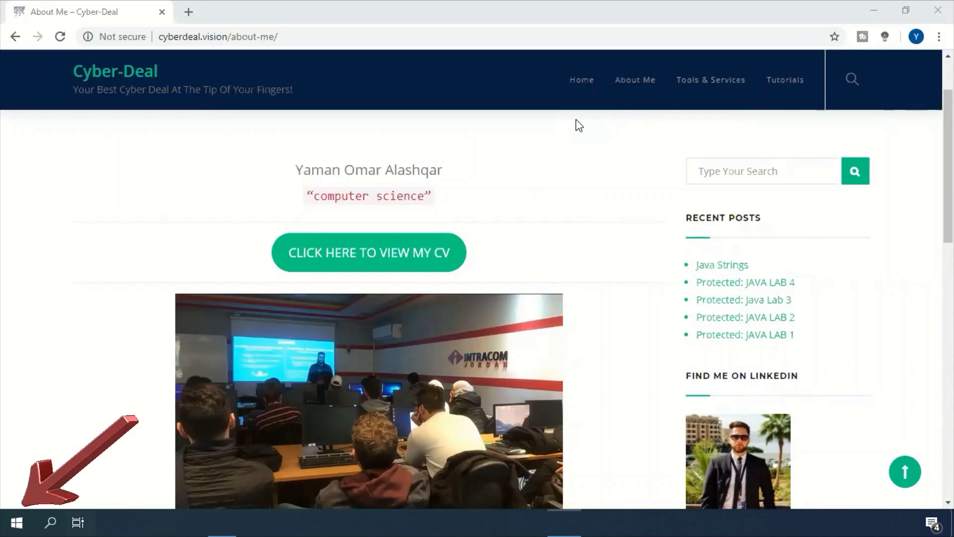
Uninstall emu8086 through Settings > Apps, confirming the complete removal
click(3, 520)
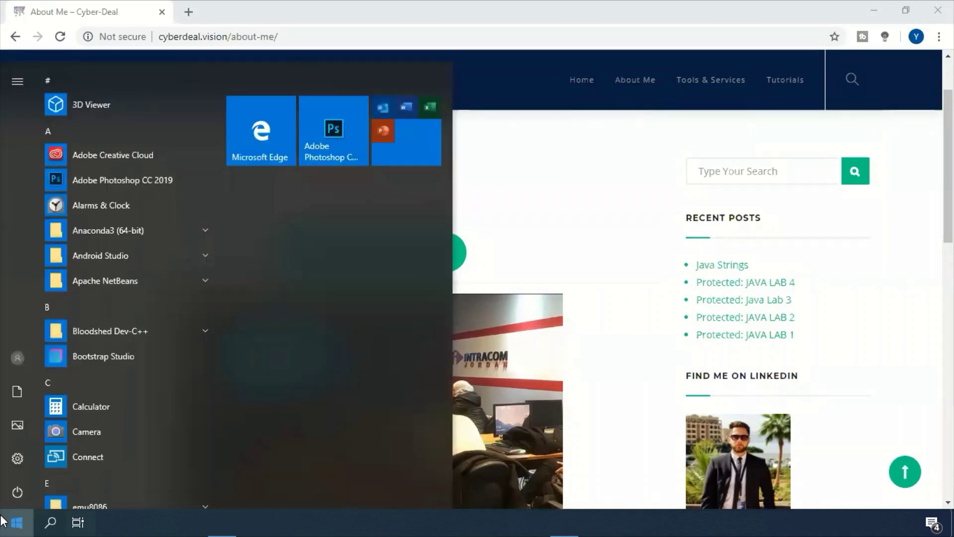
click(17, 465)
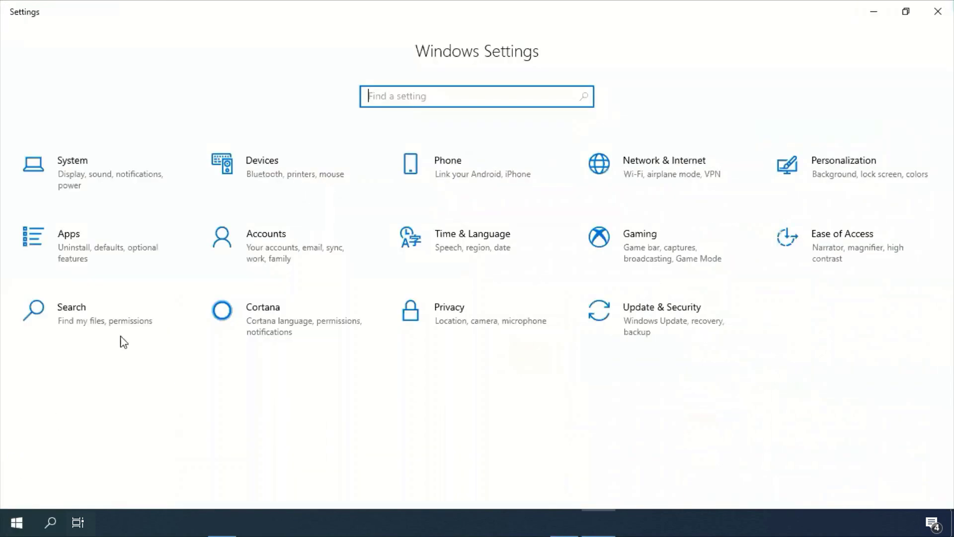
click(96, 261)
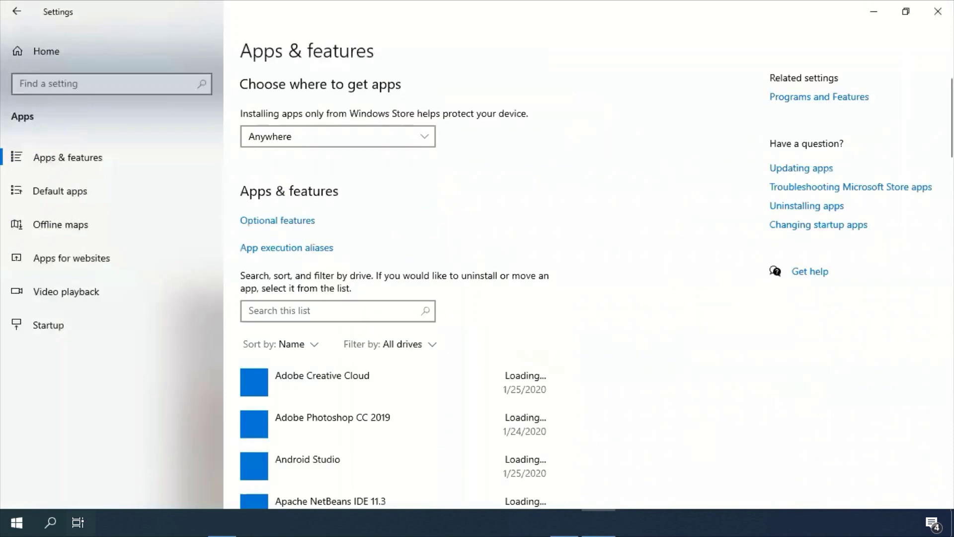
scroll(596, 288, down, 10)
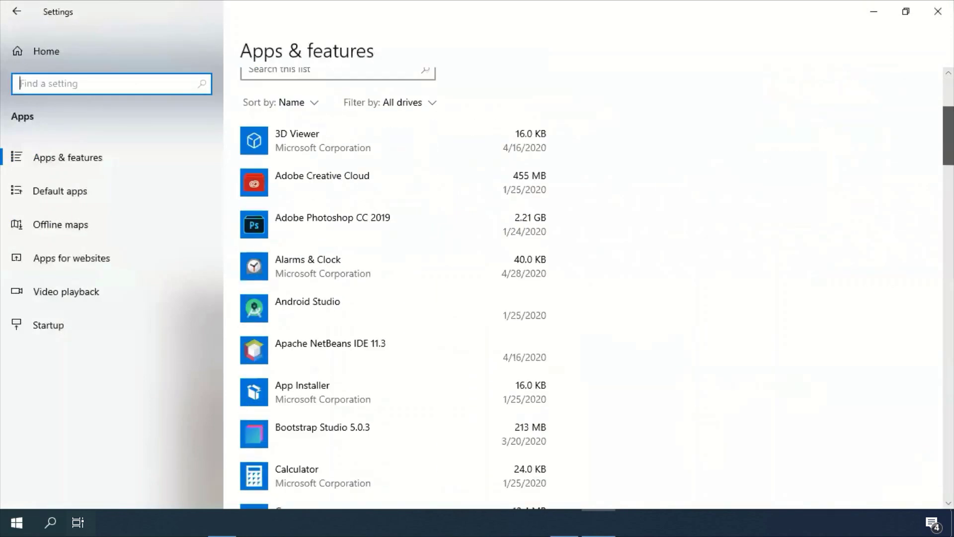
scroll(597, 288, down, 4)
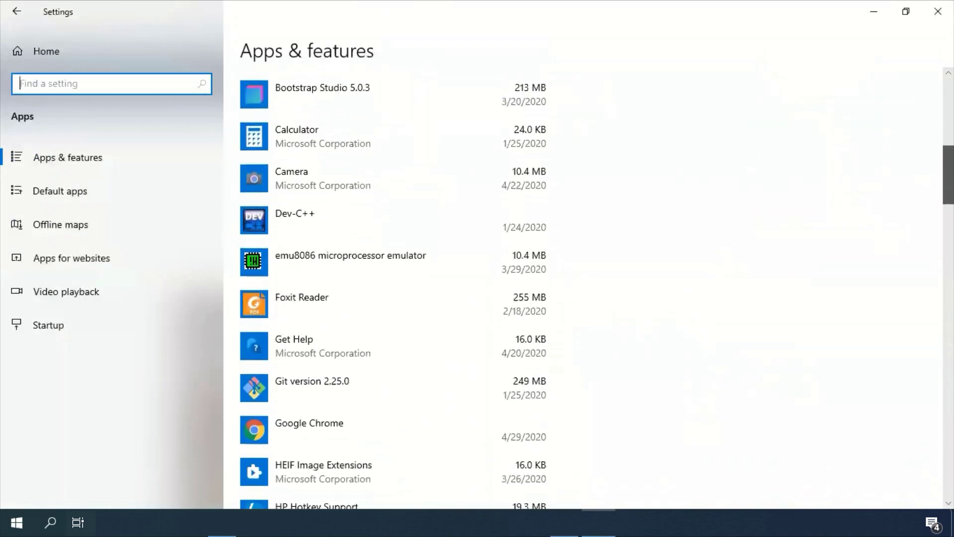
scroll(597, 288, down, 3)
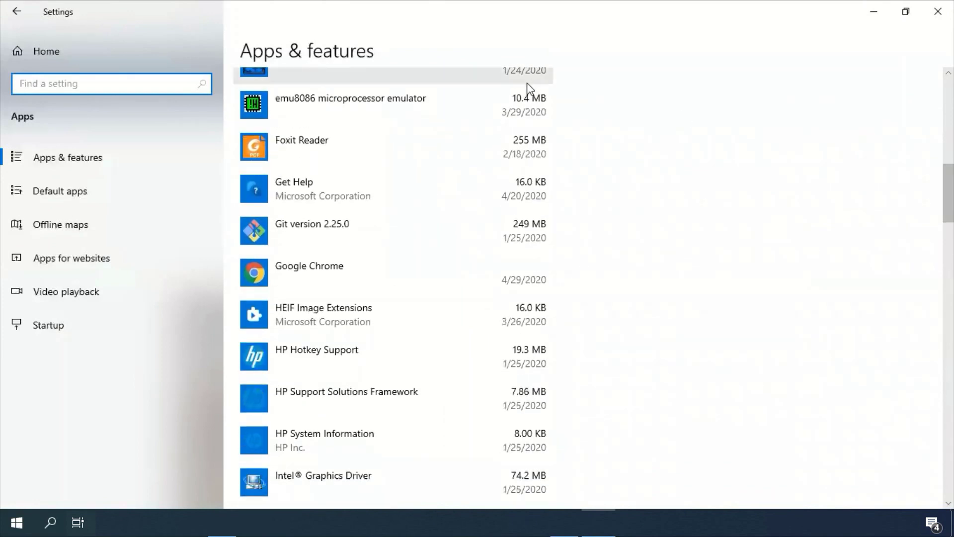
click(517, 100)
click(514, 149)
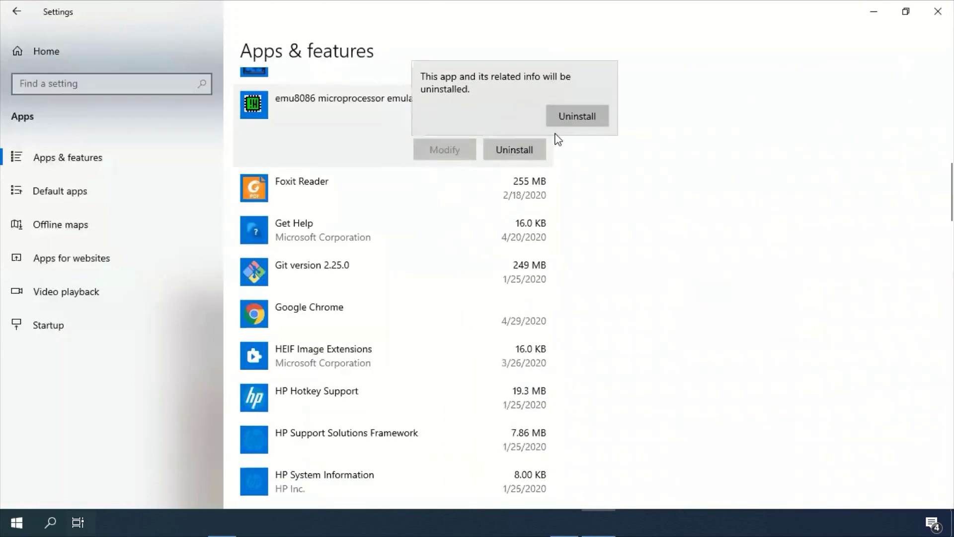
click(570, 122)
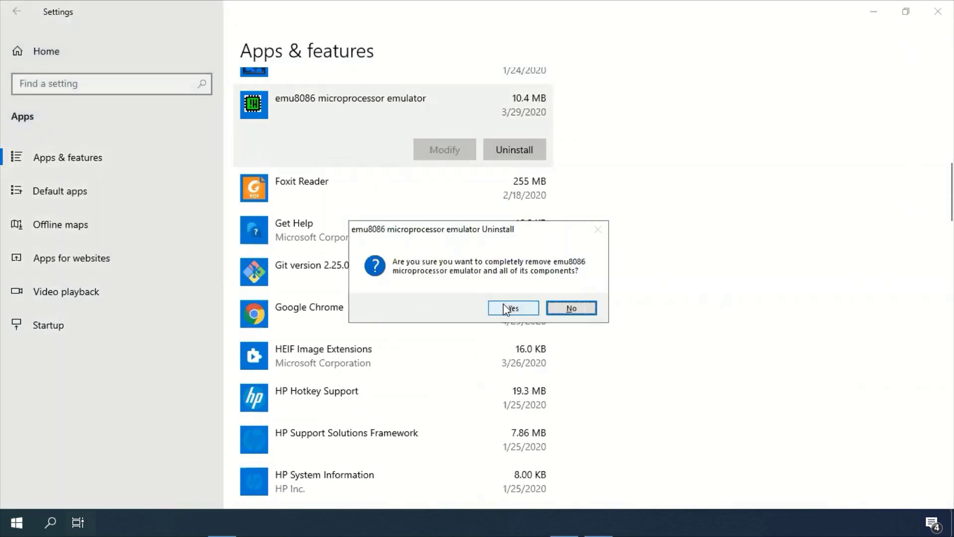
click(511, 308)
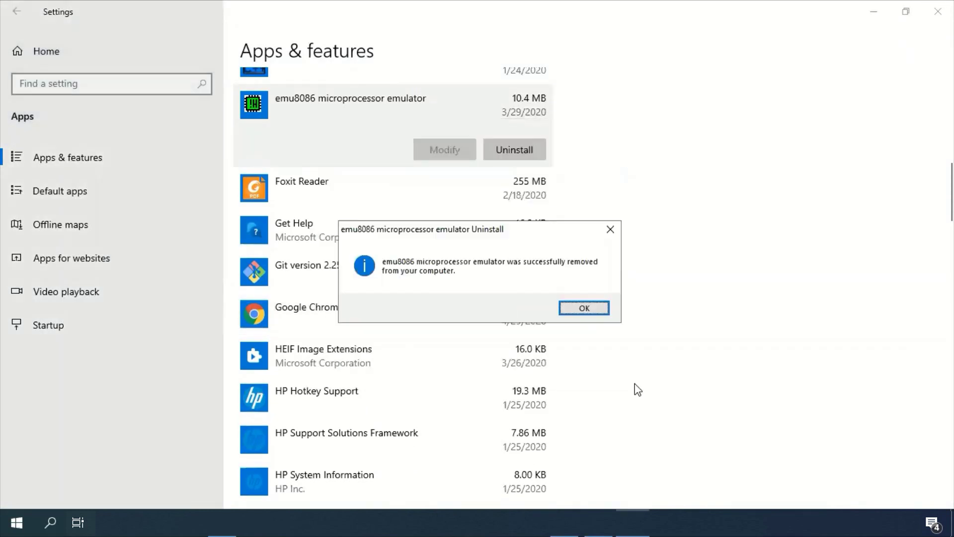
click(580, 301)
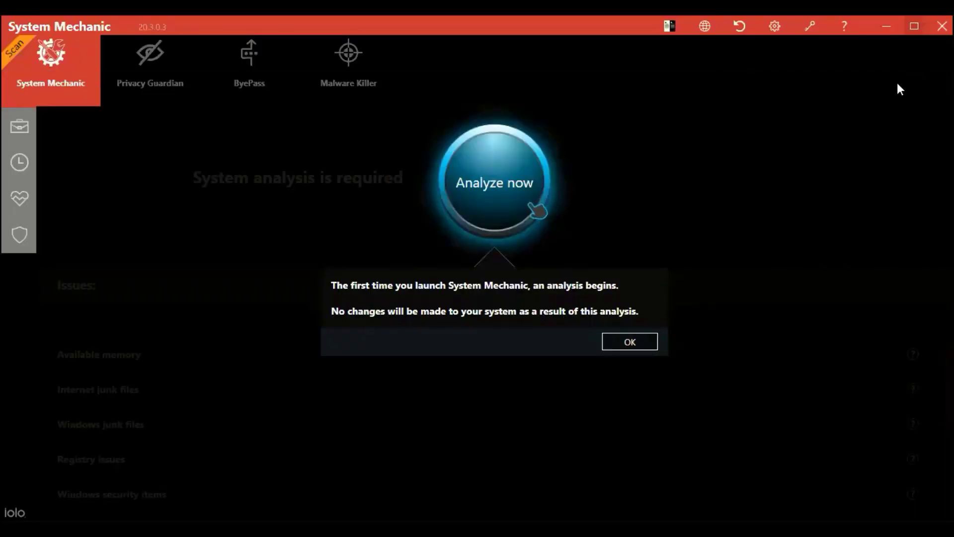
Run the first analysis, activate the trial, and repair junk files and available memory
click(629, 342)
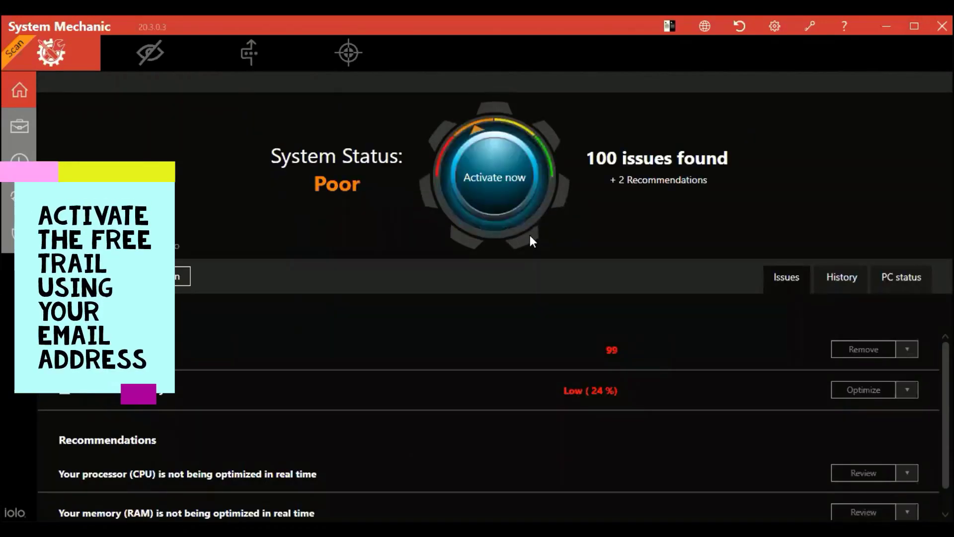
click(492, 168)
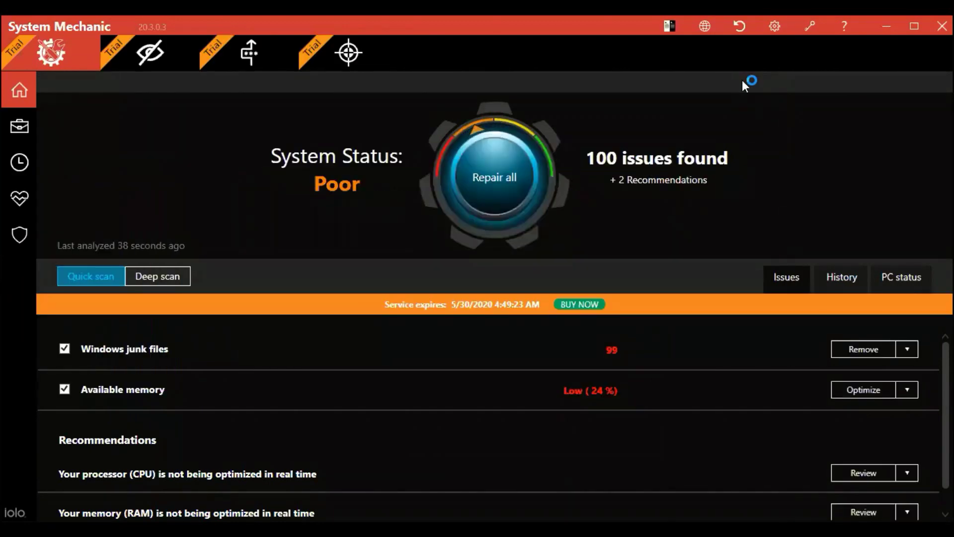
click(492, 179)
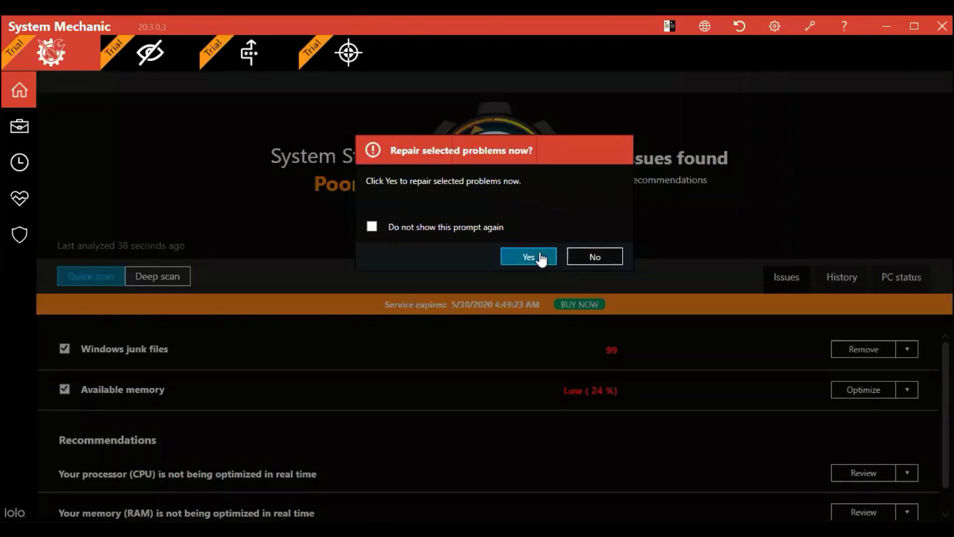
click(539, 255)
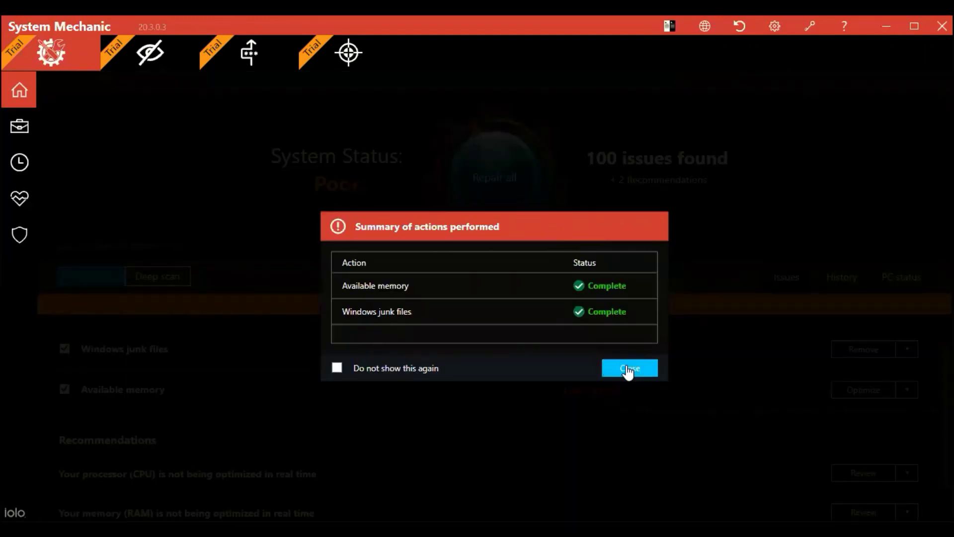
key(Return)
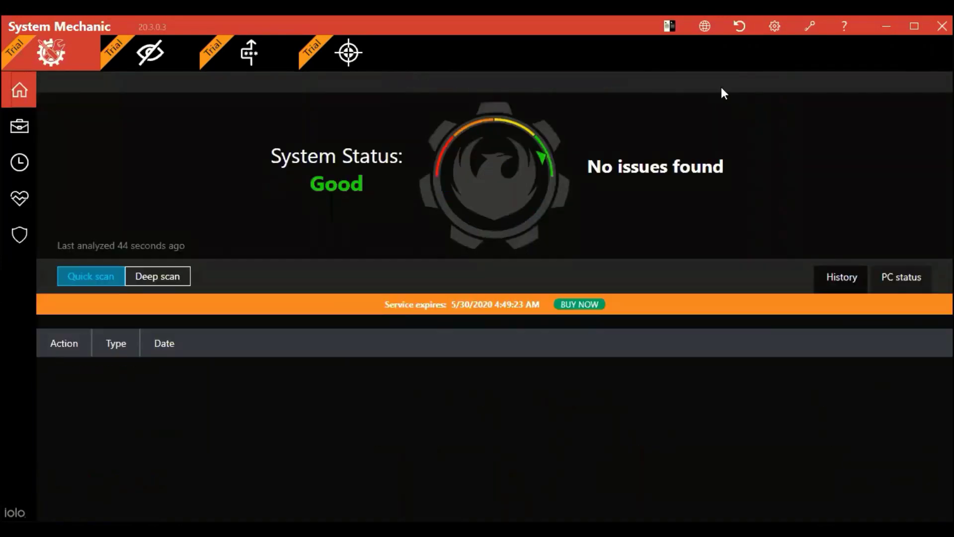
Run a quick rescan and repair the remaining available memory issue
click(18, 138)
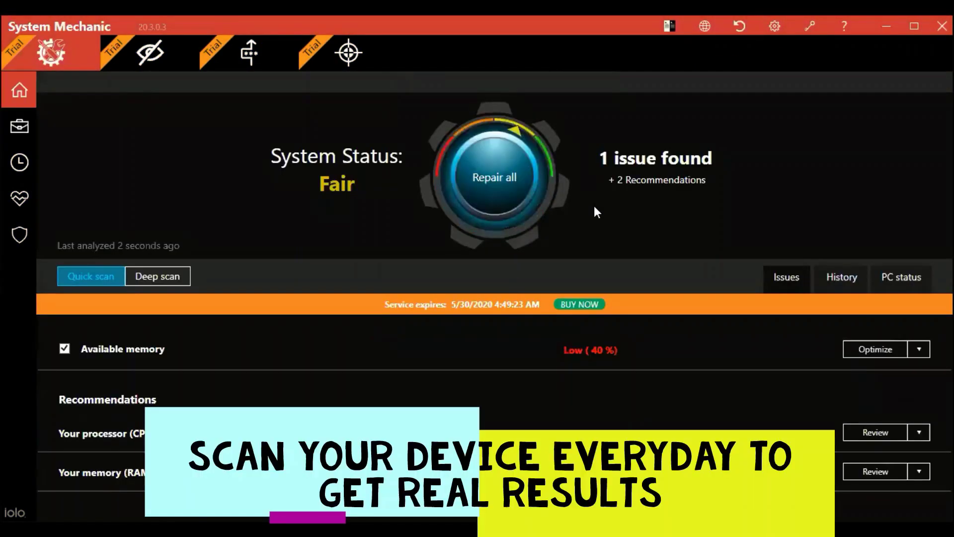
click(520, 184)
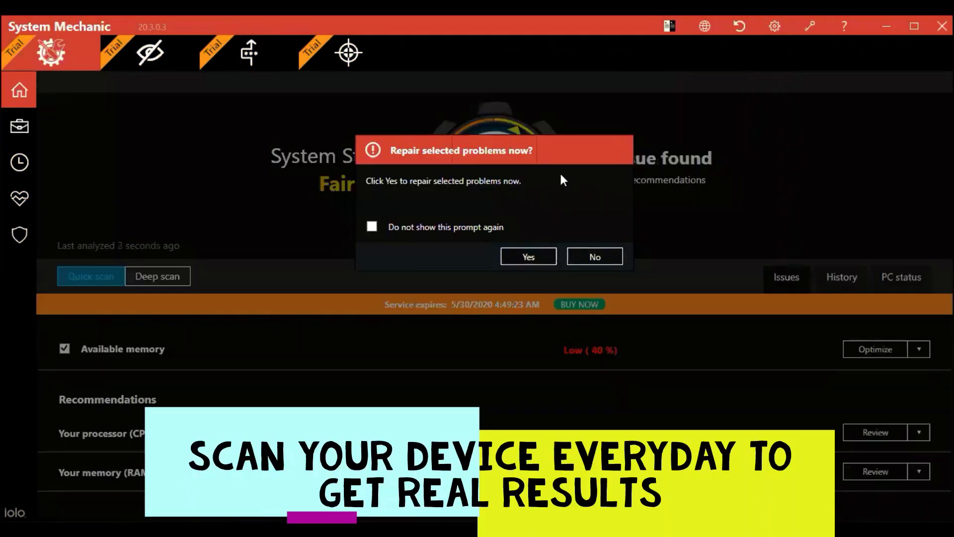
click(546, 261)
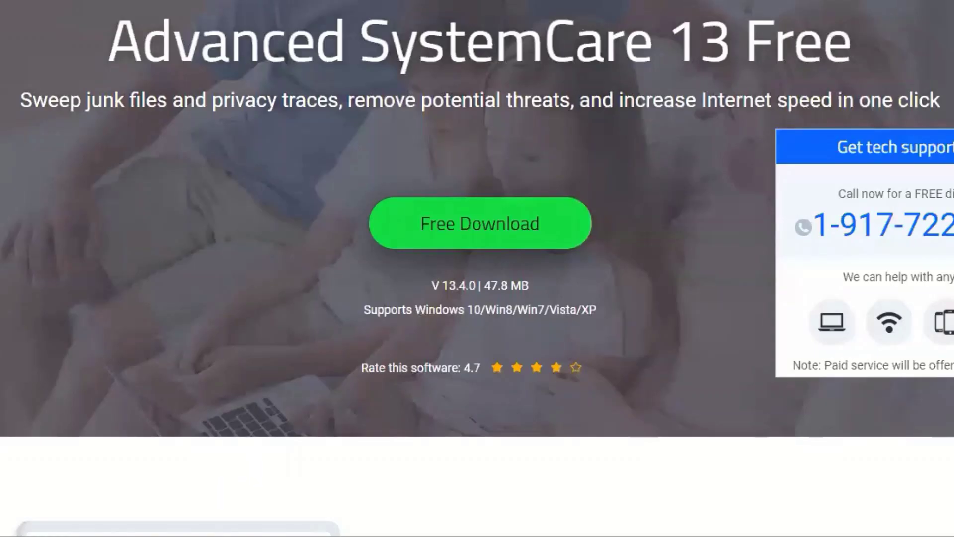
Start the free Advanced SystemCare 13 download from the page's download section
scroll(477, 269, down, 4)
scroll(477, 268, down, 10)
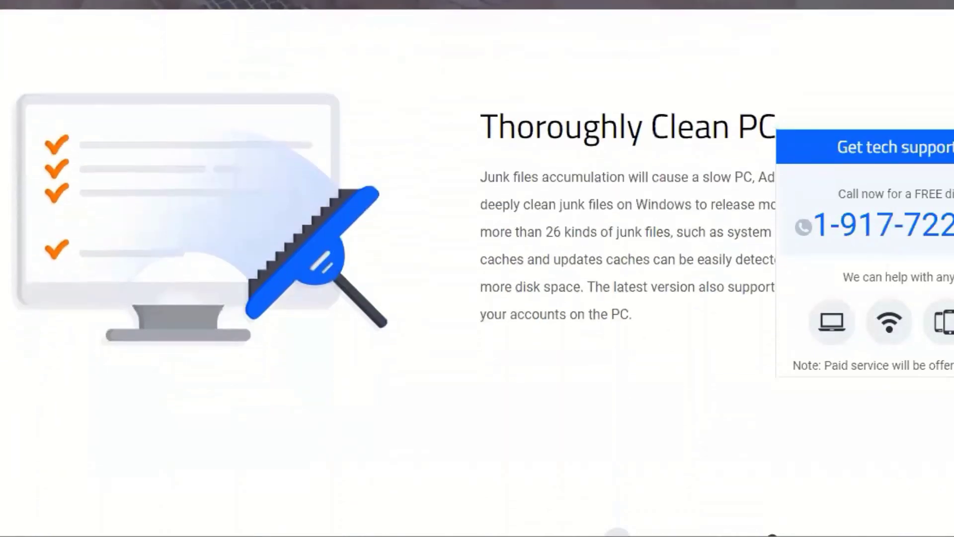
scroll(477, 268, down, 10)
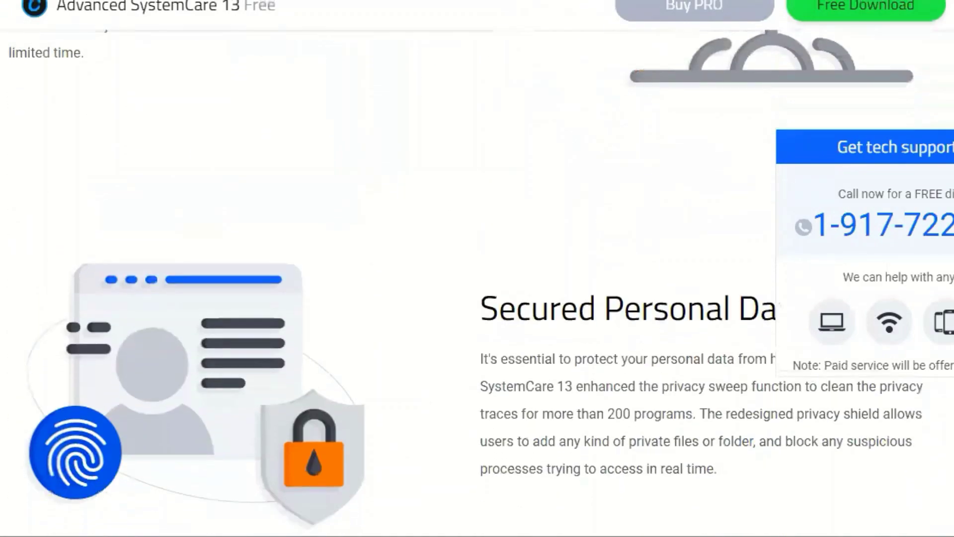
scroll(574, 450, down, 10)
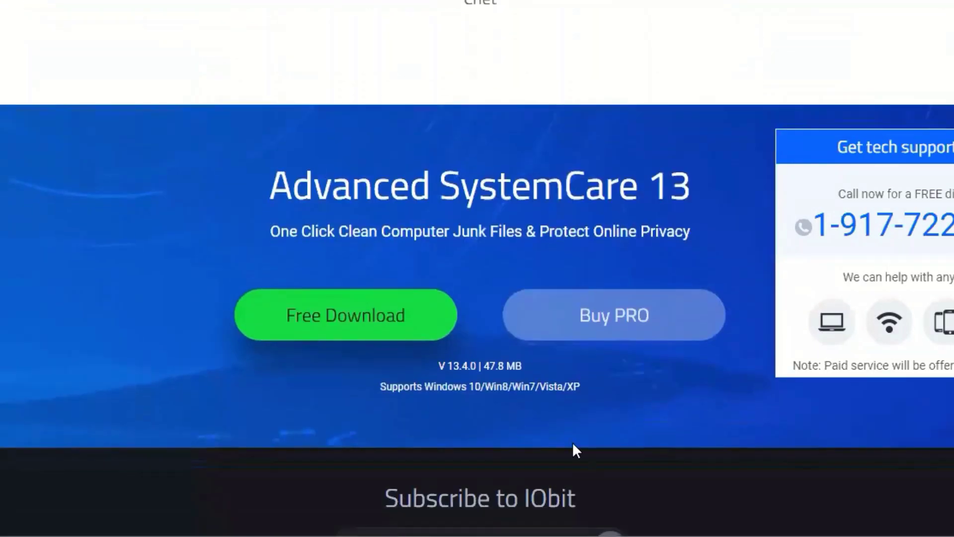
click(309, 310)
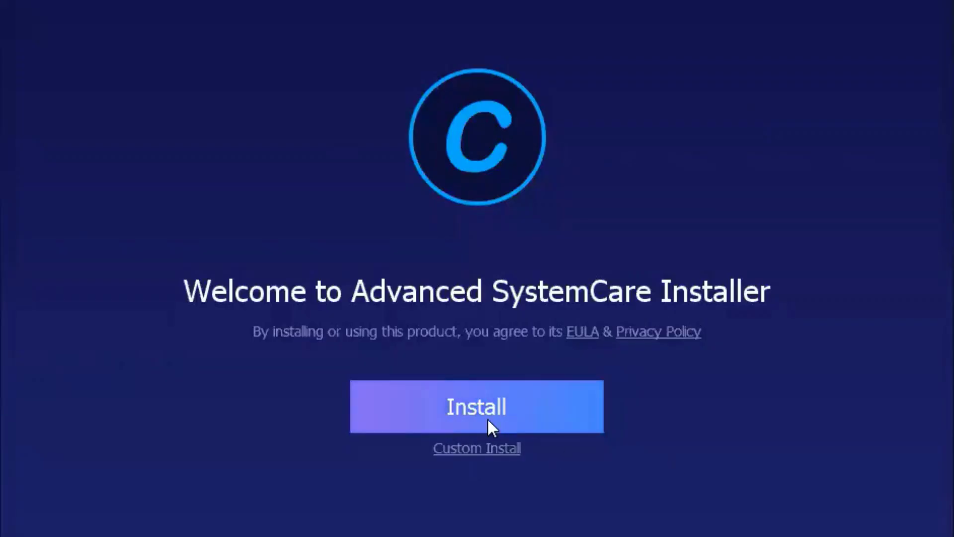
Install Advanced SystemCare, declining the optional Web Companion offer
click(487, 425)
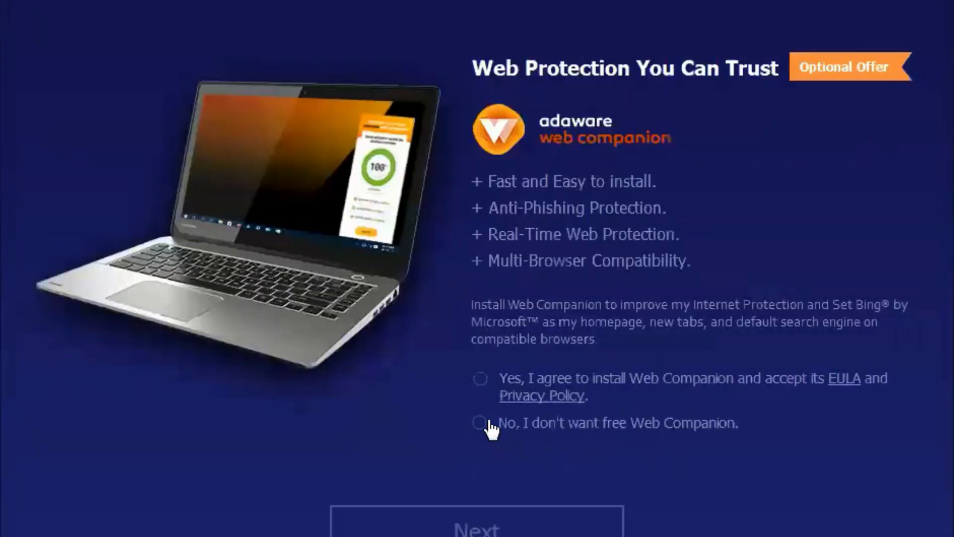
click(489, 423)
click(502, 530)
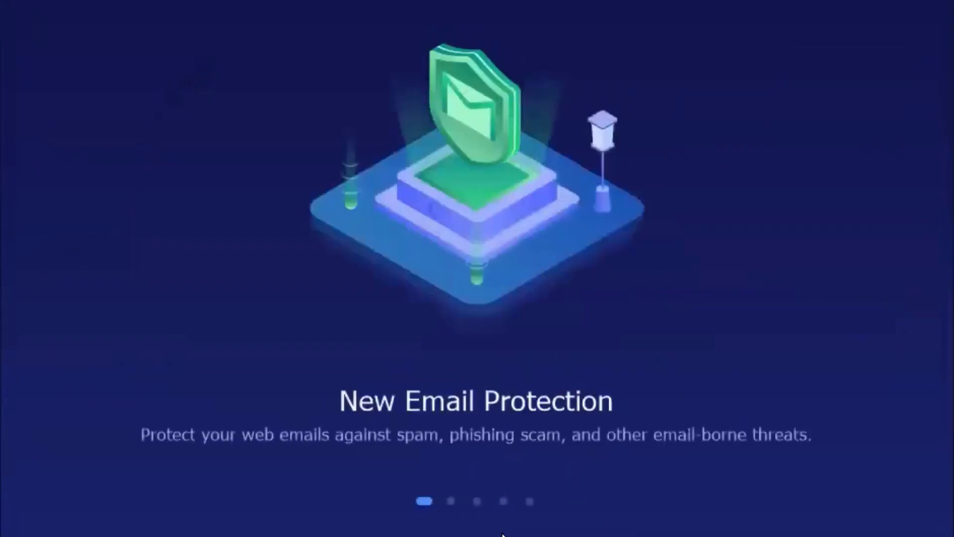